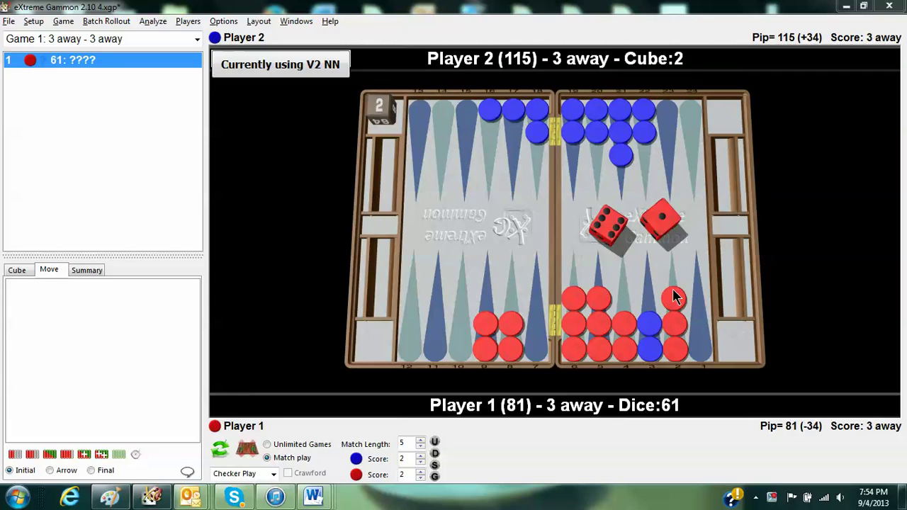
Try a candidate play for the 6-1, moving red checkers including 7-point to 6-point
{"action": "left_click", "coordinate": [517, 350]}
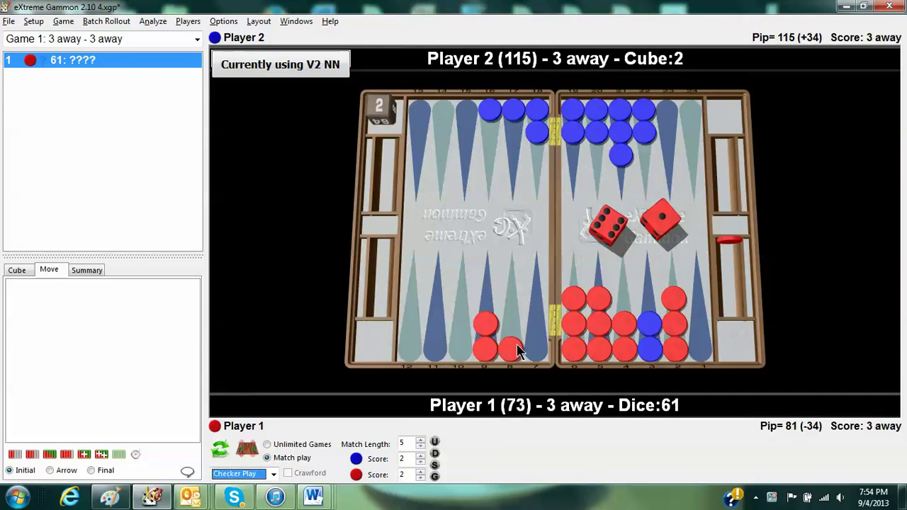
{"action": "left_click", "coordinate": [675, 274]}
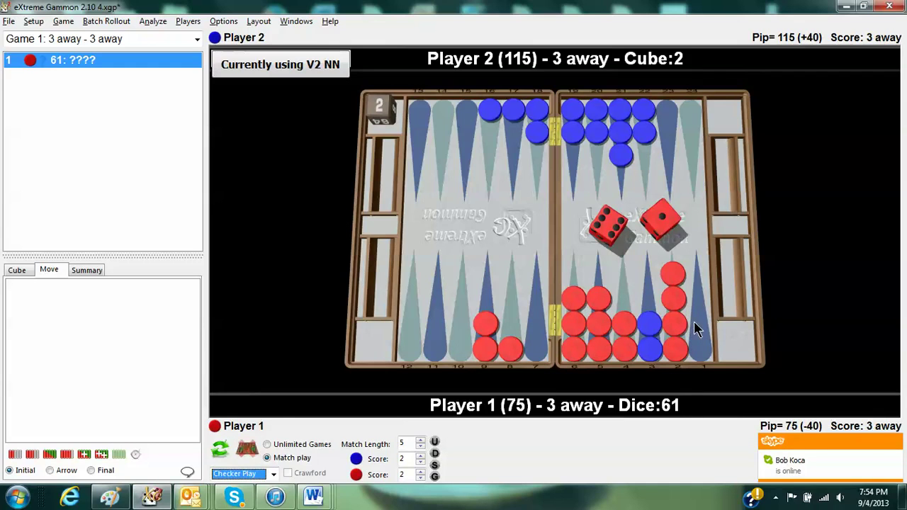
{"action": "left_click", "coordinate": [595, 299]}
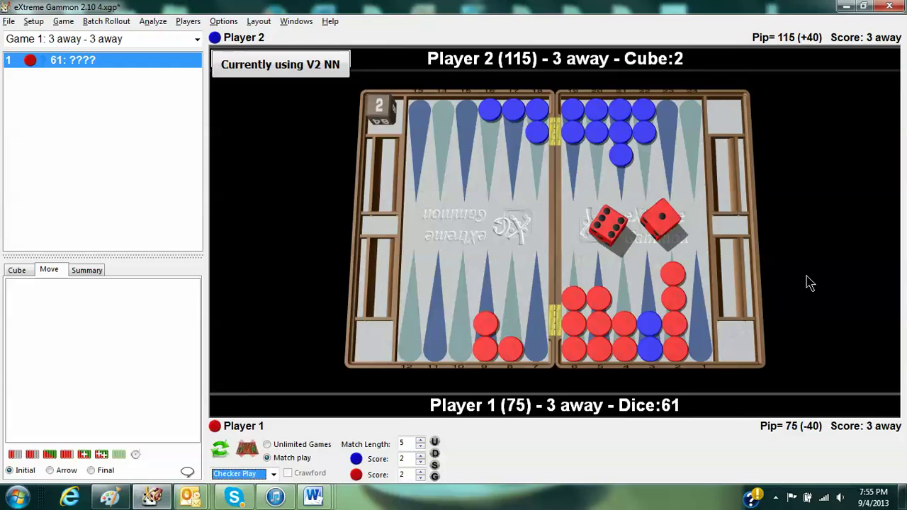
{"action": "left_click", "coordinate": [486, 325]}
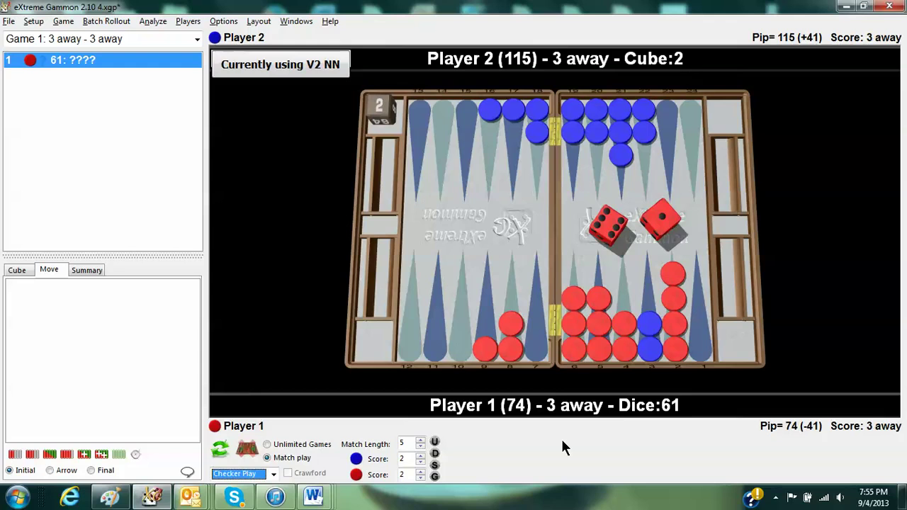
Rearrange red checkers in the home board, then take back the trial moves
{"action": "left_click", "coordinate": [515, 350]}
{"action": "left_click", "coordinate": [491, 323]}
{"action": "right_click", "coordinate": [491, 324]}
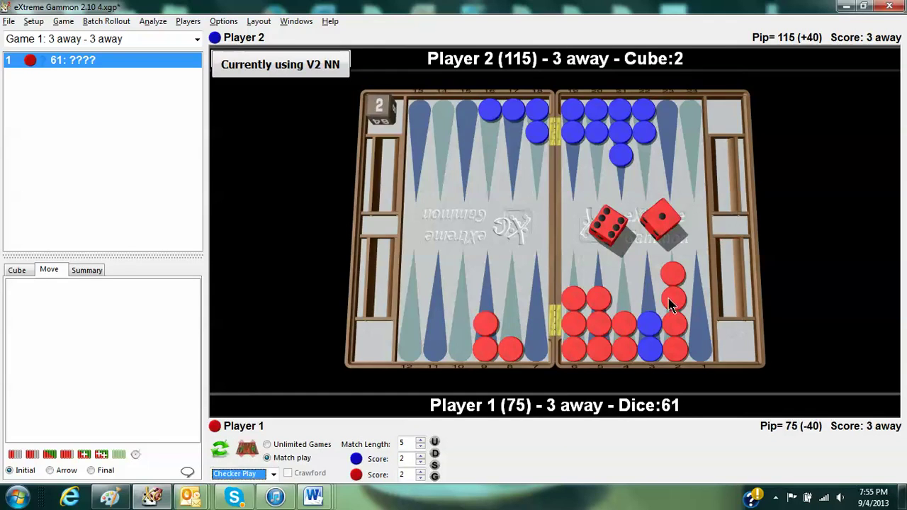
{"action": "left_click", "coordinate": [671, 303]}
Analyse the checker play for the 6-1, ranking 8/7 8/2 best at +0.098
{"action": "left_click", "coordinate": [511, 331]}
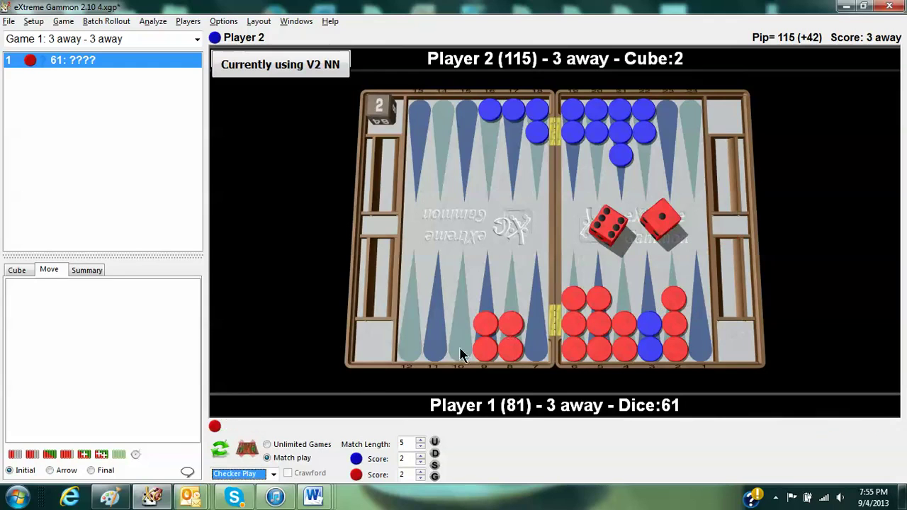
{"action": "left_click", "coordinate": [101, 455]}
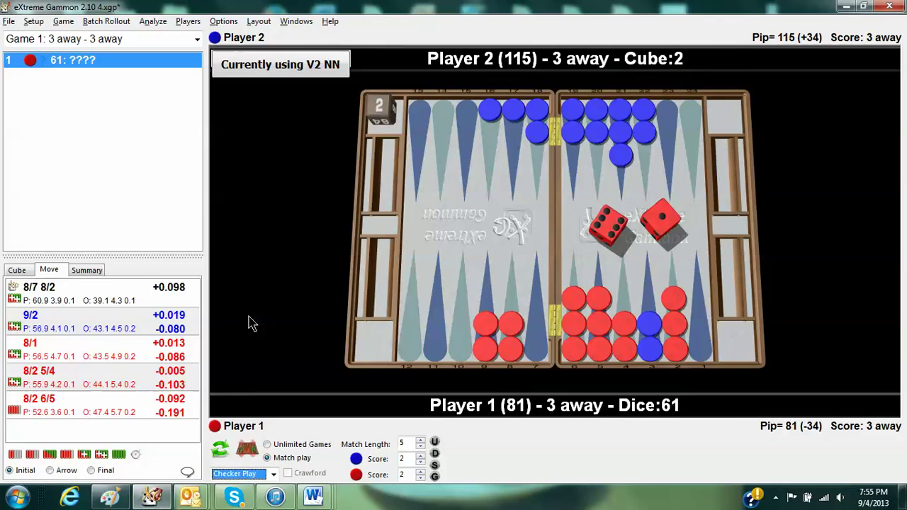
{"action": "left_click", "coordinate": [90, 303]}
Draw the top-ranked move 8/7 8/2 as an arrow over the board
{"action": "left_click", "coordinate": [50, 471]}
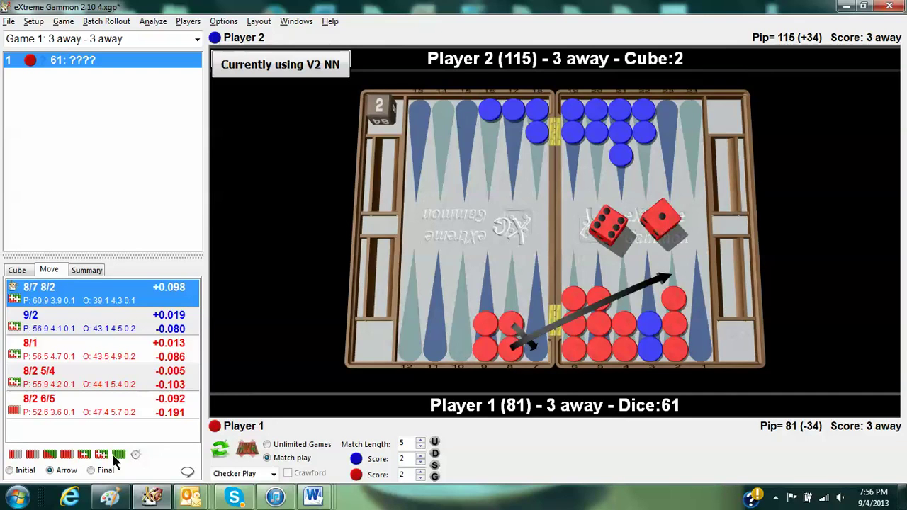
Show the final position after the second-ranked play 9/2, dismissing the reminder over the board
{"action": "left_click", "coordinate": [92, 471]}
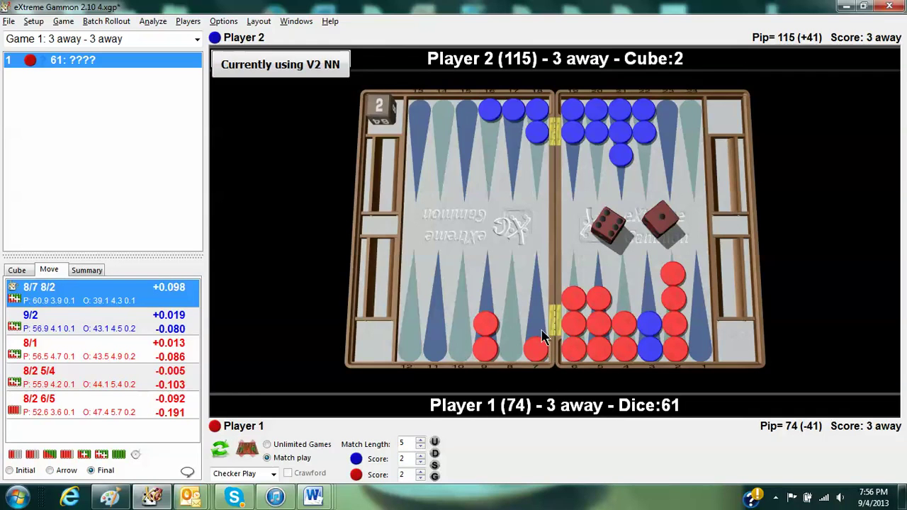
{"action": "left_click", "coordinate": [184, 321]}
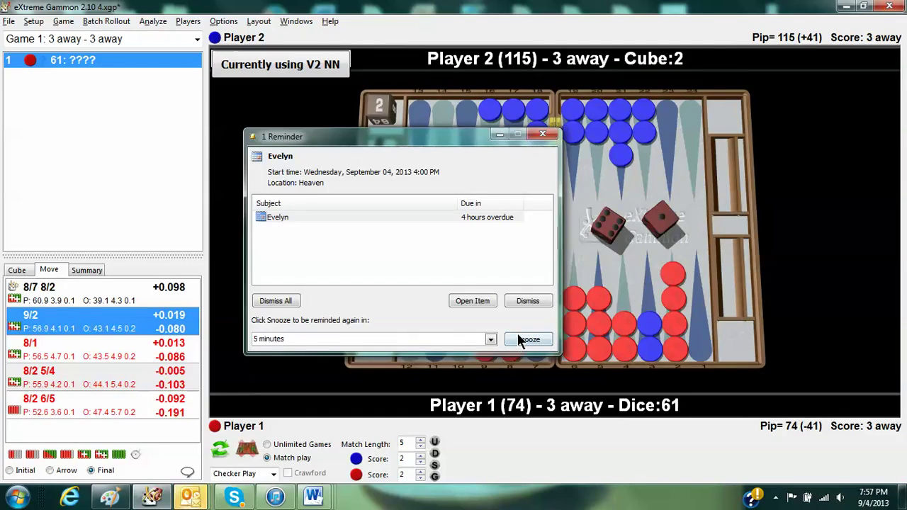
{"action": "left_click", "coordinate": [521, 333]}
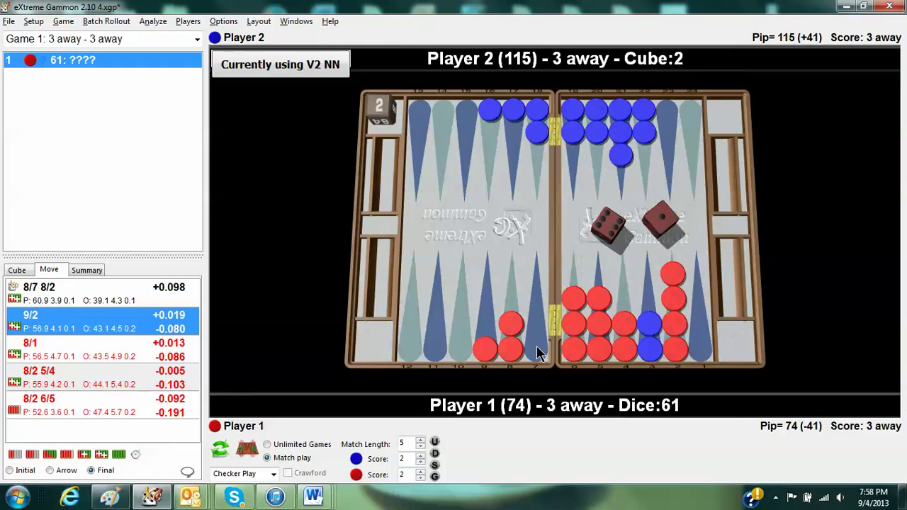
Return to the top-ranked 8/7 8/2 and draw it as an arrow on the 6-1 position
{"action": "left_click", "coordinate": [165, 294]}
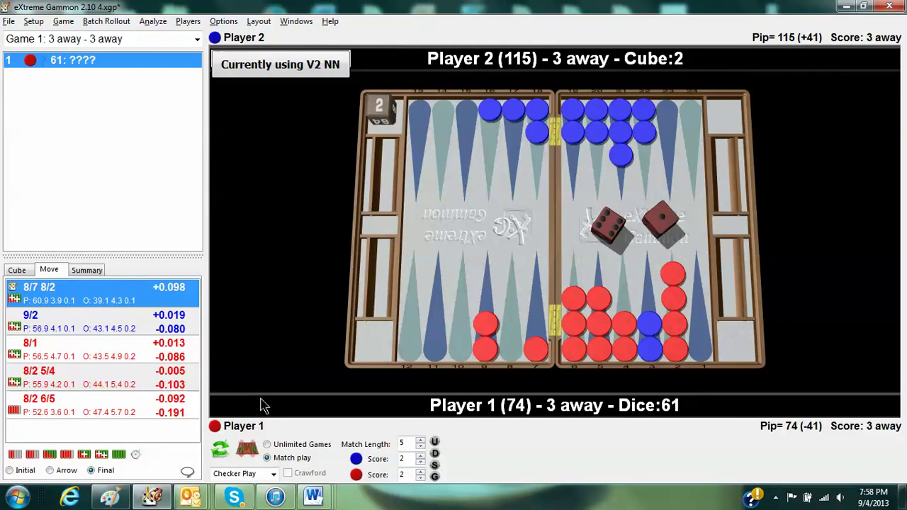
{"action": "left_click", "coordinate": [51, 471]}
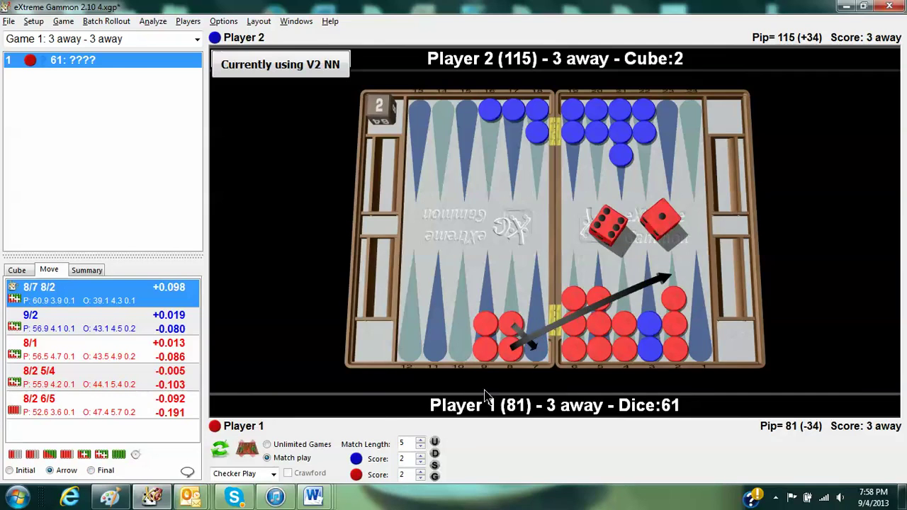